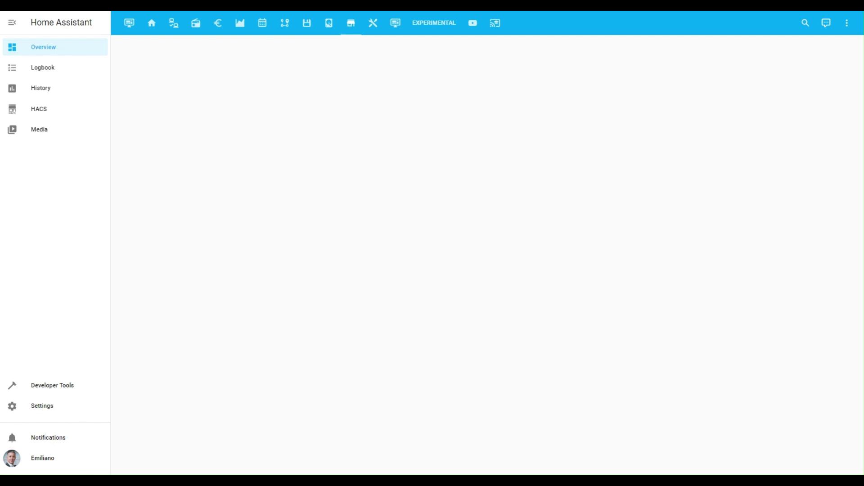
# Step: Add the Shopping List integration and complete its configuration
pyautogui.click(28, 405)
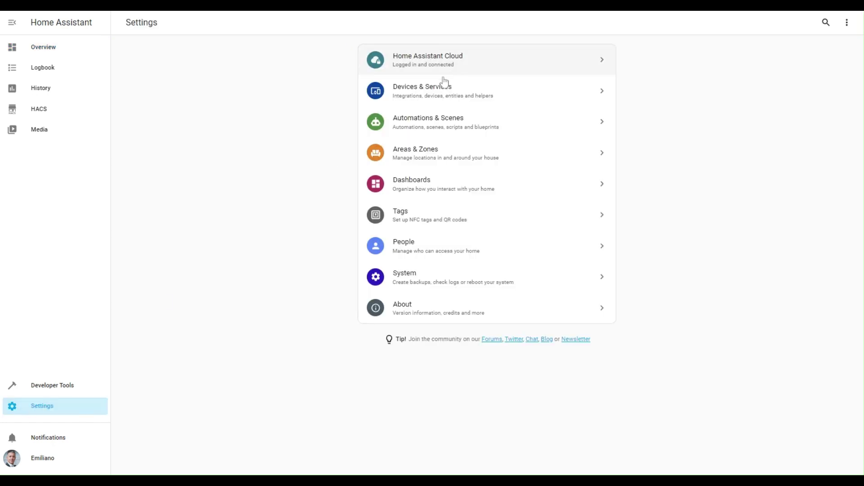
pyautogui.click(441, 92)
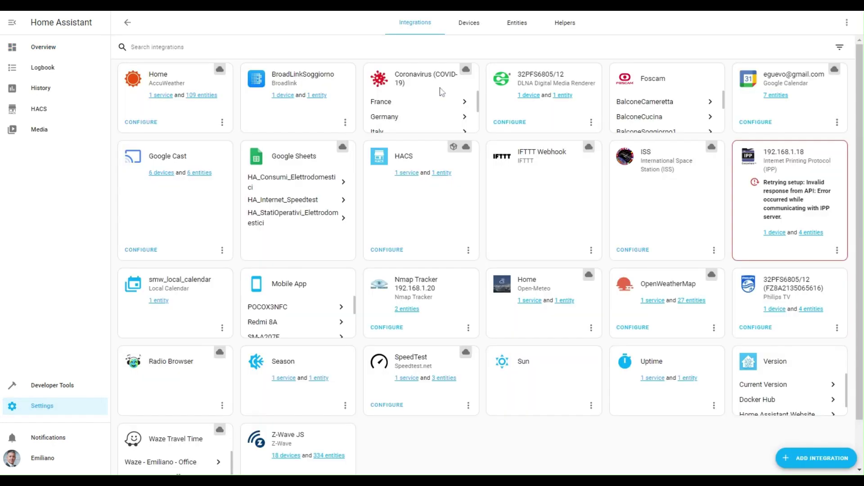
pyautogui.click(817, 460)
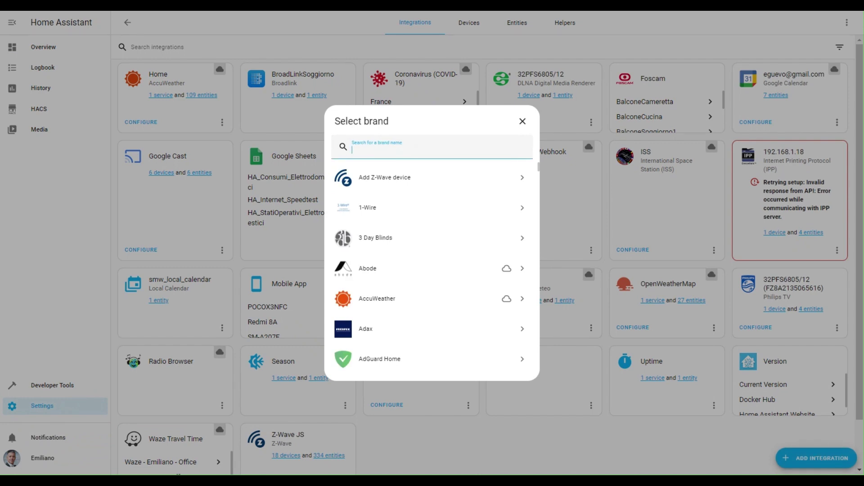
pyautogui.write('sh')
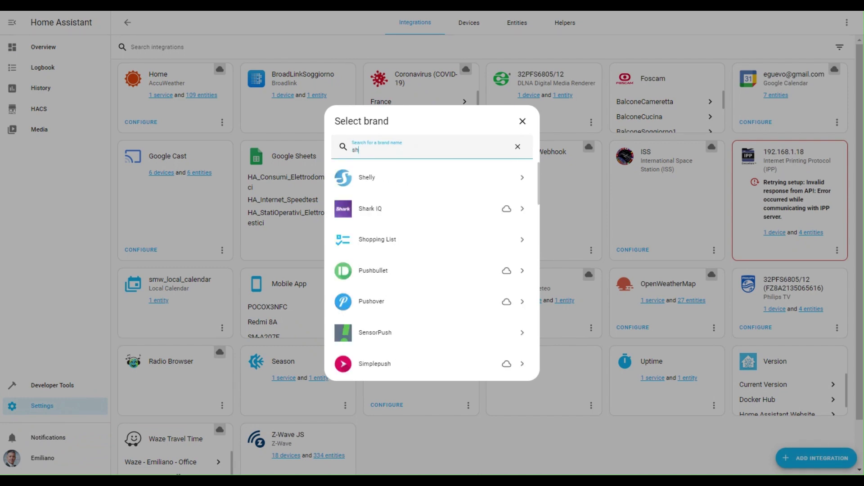
pyautogui.write('opping lis')
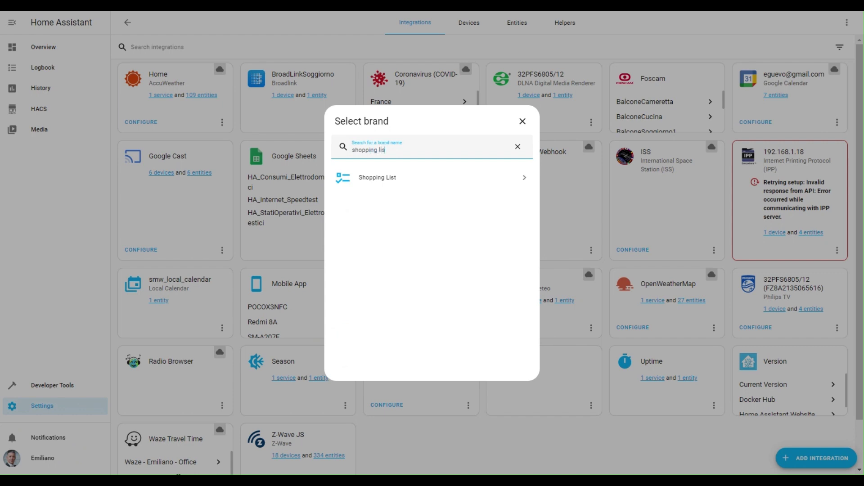
pyautogui.write('t')
pyautogui.click(407, 186)
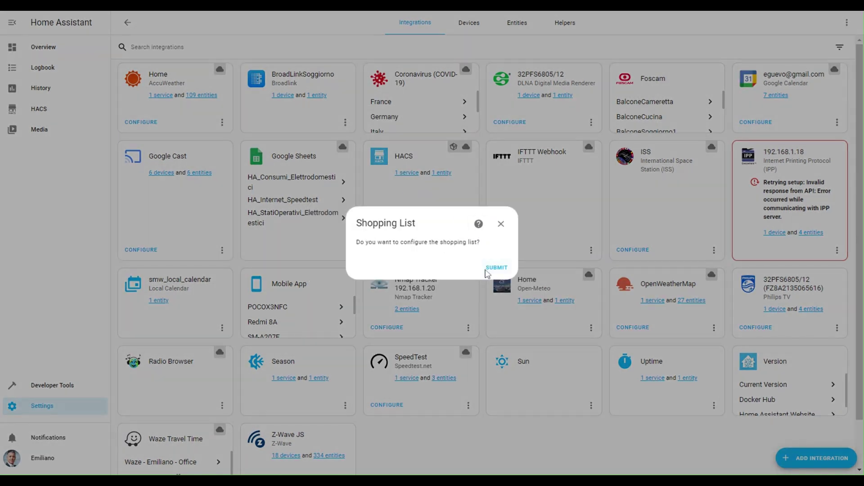
pyautogui.click(490, 271)
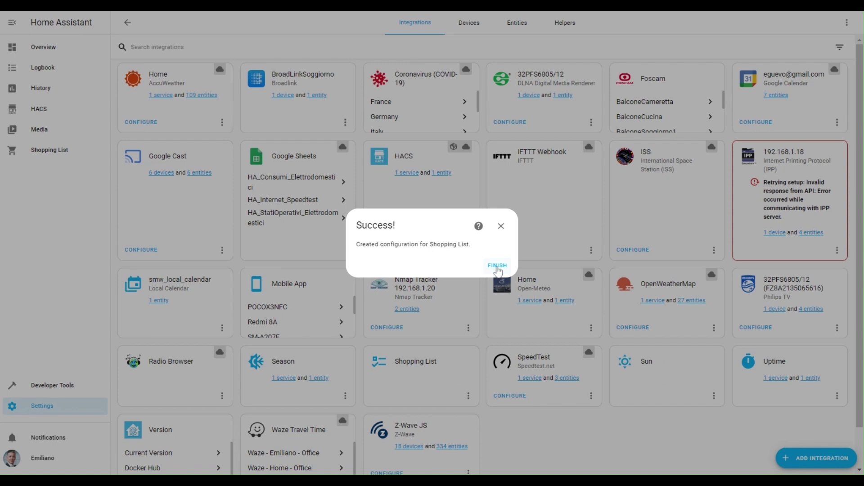
pyautogui.click(497, 267)
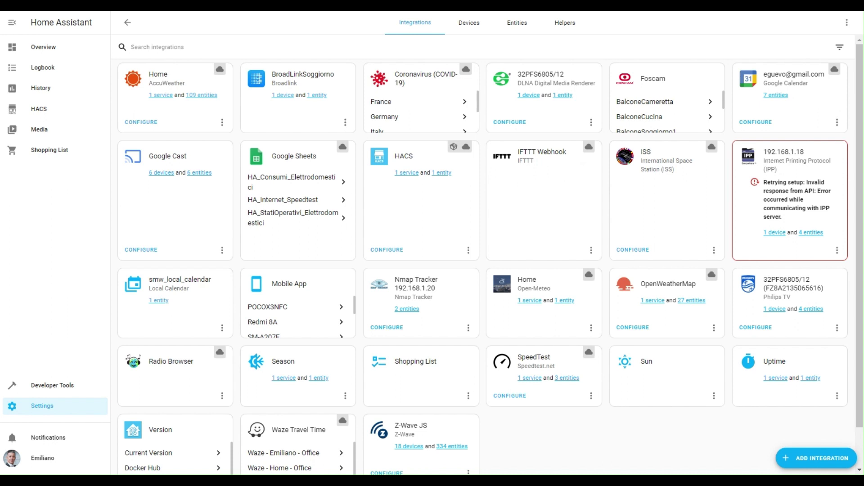
# Step: Open the shopping list and add the items milk, eggs and water
pyautogui.click(62, 153)
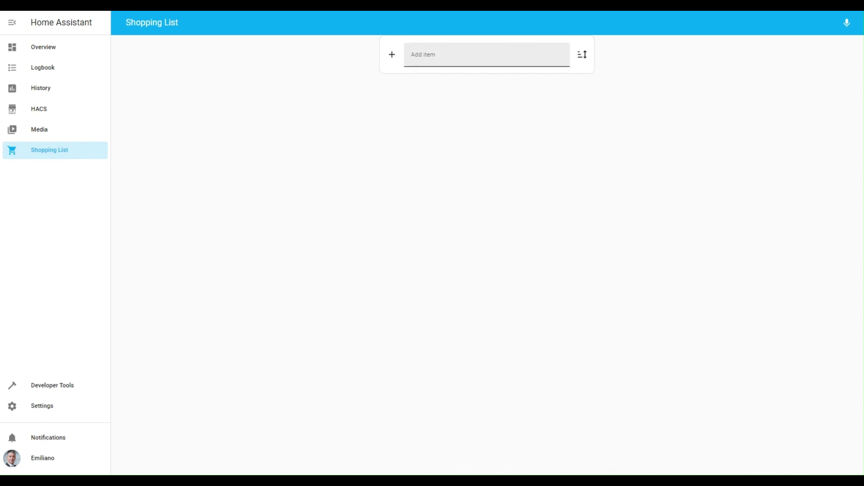
pyautogui.click(450, 55)
pyautogui.write('milk')
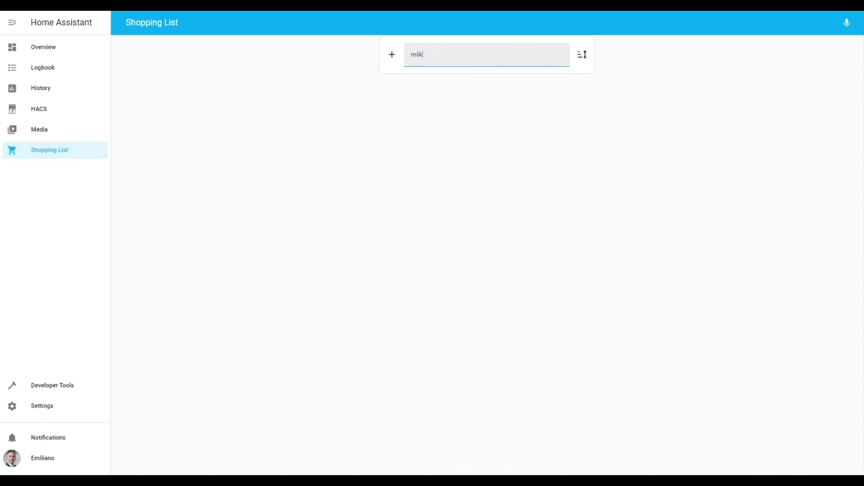
pyautogui.press('Return')
pyautogui.write('eggs')
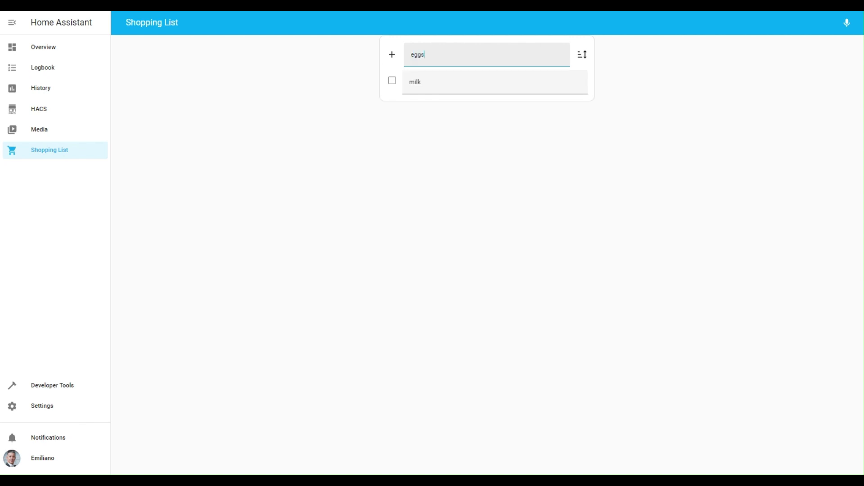
pyautogui.press('Return')
pyautogui.write('water')
pyautogui.press('Return')
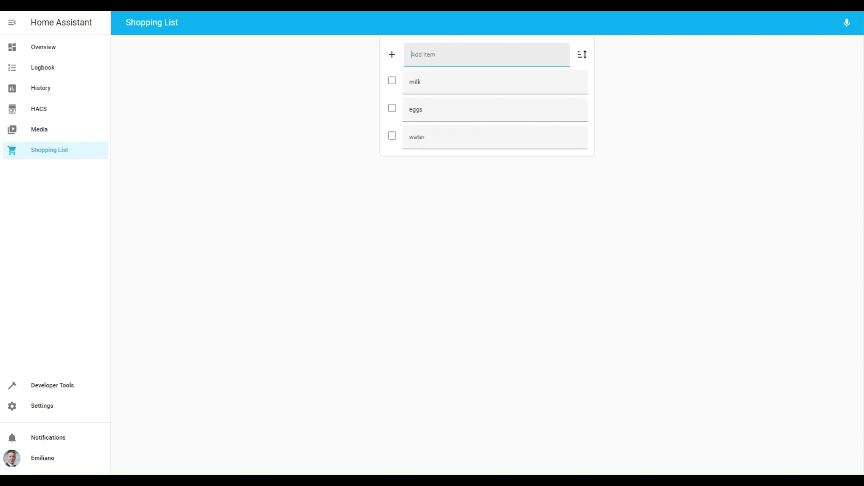
# Step: Check off water and milk in the shopping list and clear the checked items
pyautogui.click(392, 136)
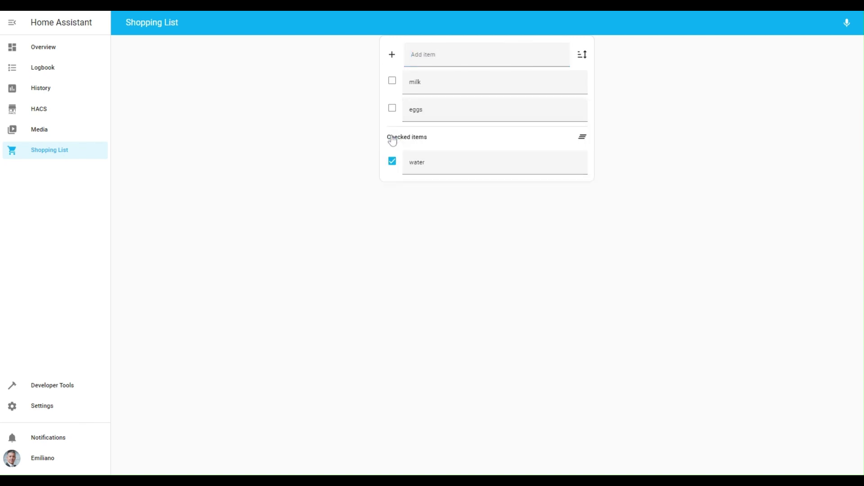
pyautogui.click(392, 81)
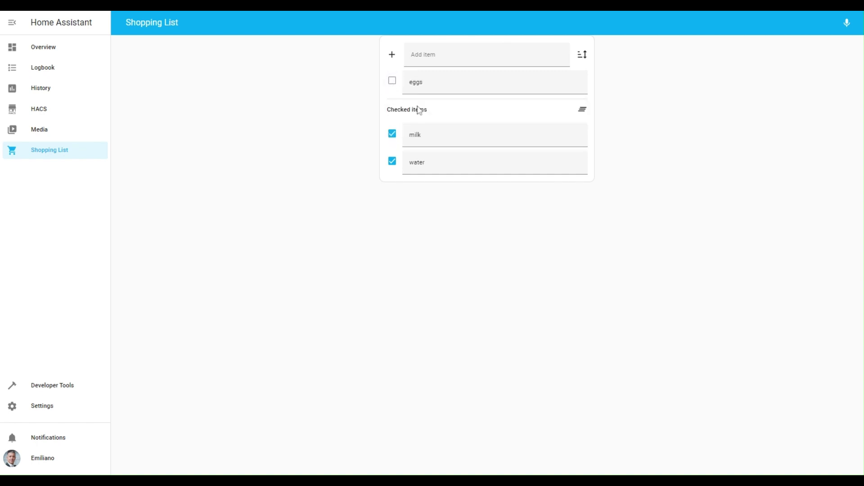
pyautogui.click(582, 111)
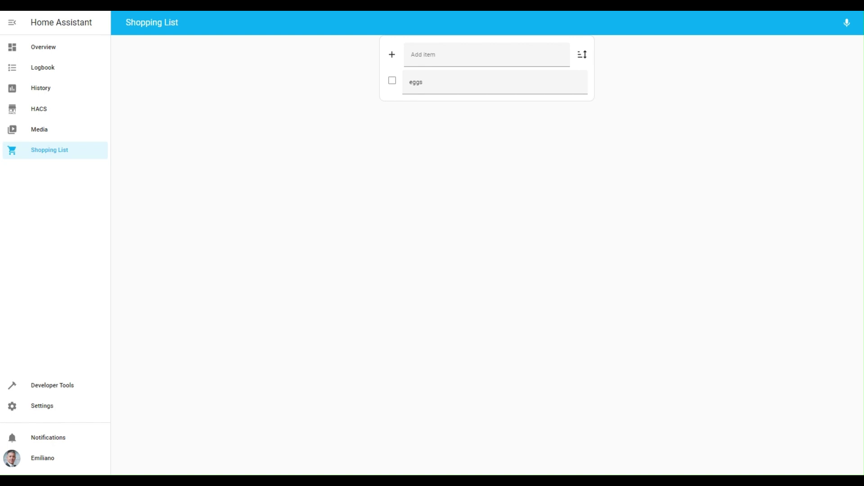
# Step: Add a Shopping List card to the Shopping List view of the Abitazione Principale dashboard
pyautogui.click(67, 47)
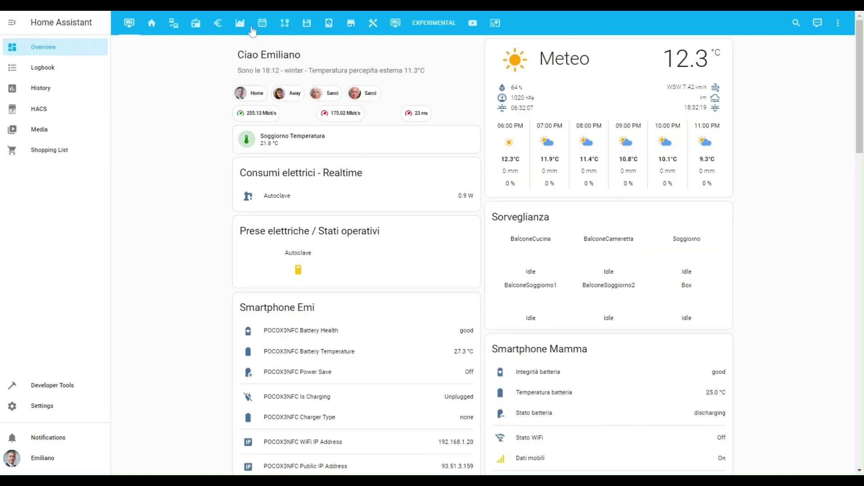
pyautogui.click(353, 27)
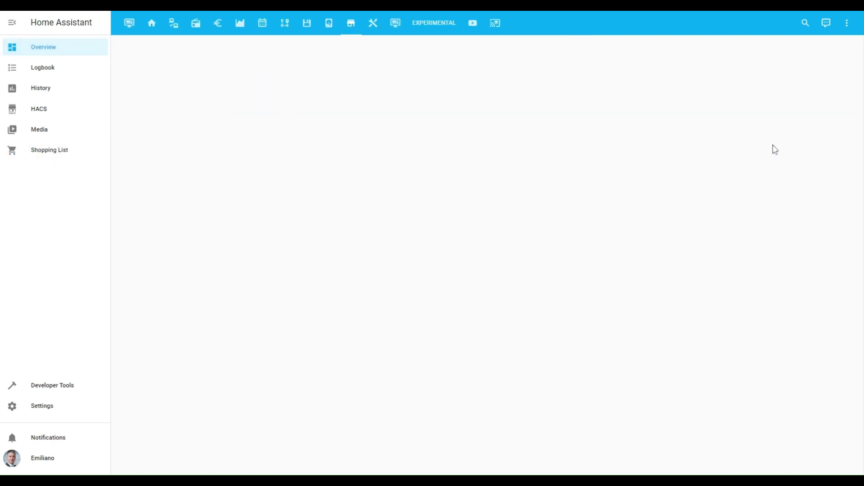
pyautogui.click(849, 27)
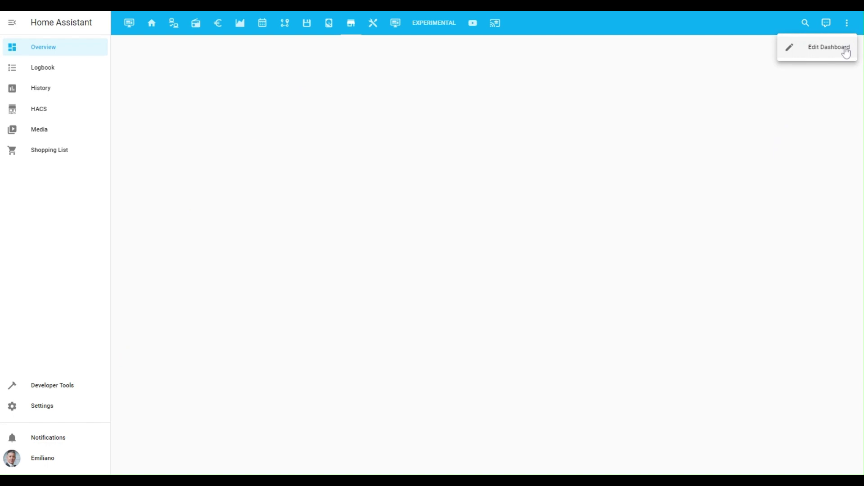
pyautogui.click(846, 49)
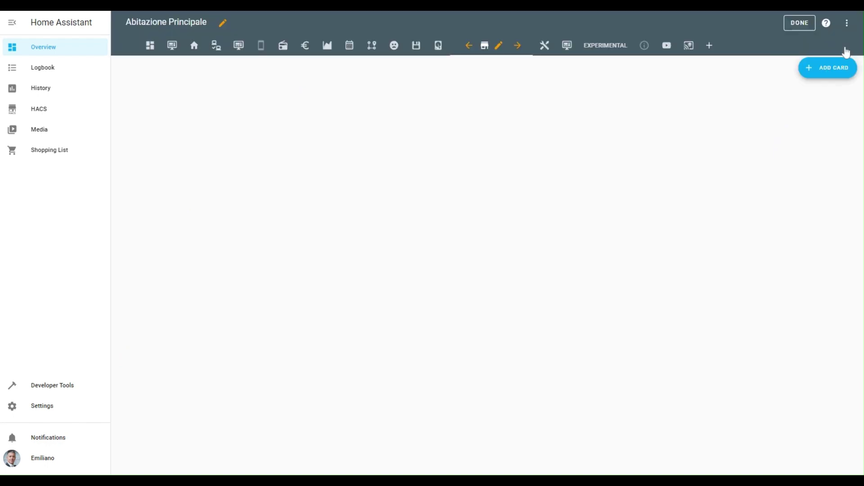
pyautogui.click(825, 73)
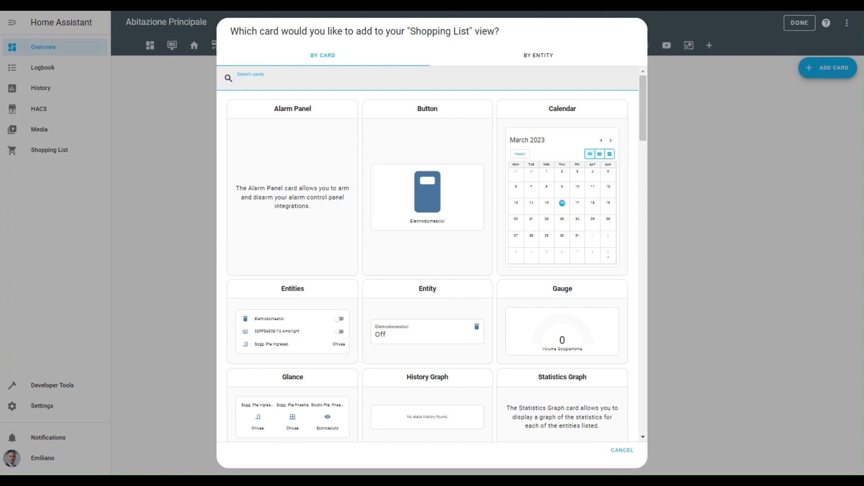
pyautogui.write('shoppin')
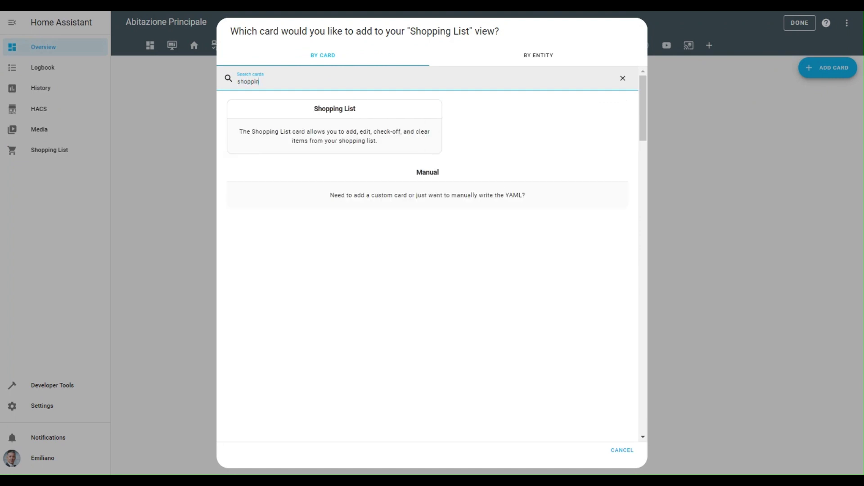
pyautogui.click(346, 135)
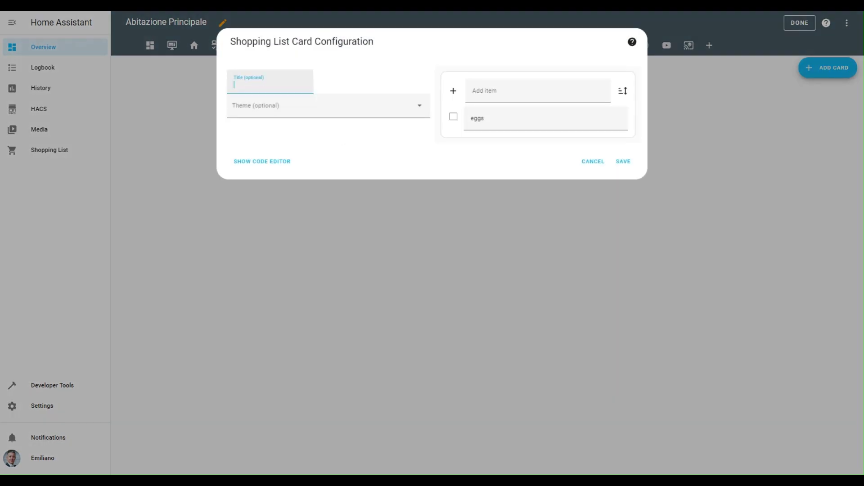
# Step: Title the new card "My shopping list", save it and finish editing the dashboard
pyautogui.write('My sho')
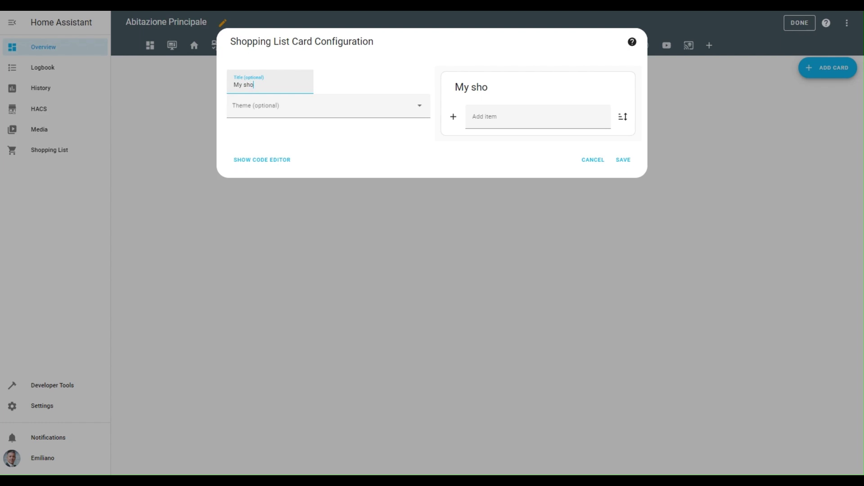
pyautogui.write('pping list')
pyautogui.click(623, 160)
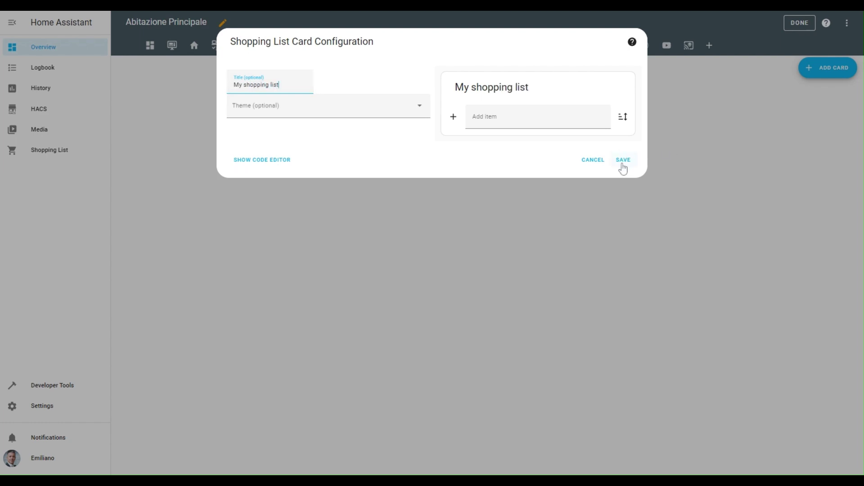
pyautogui.click(800, 23)
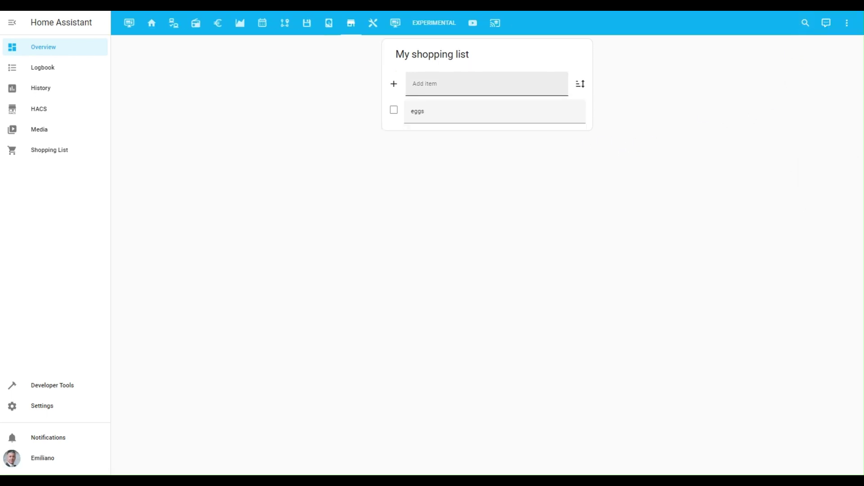
# Step: Add water to the list on the dashboard card, and switch item reordering on and off again
pyautogui.click(413, 84)
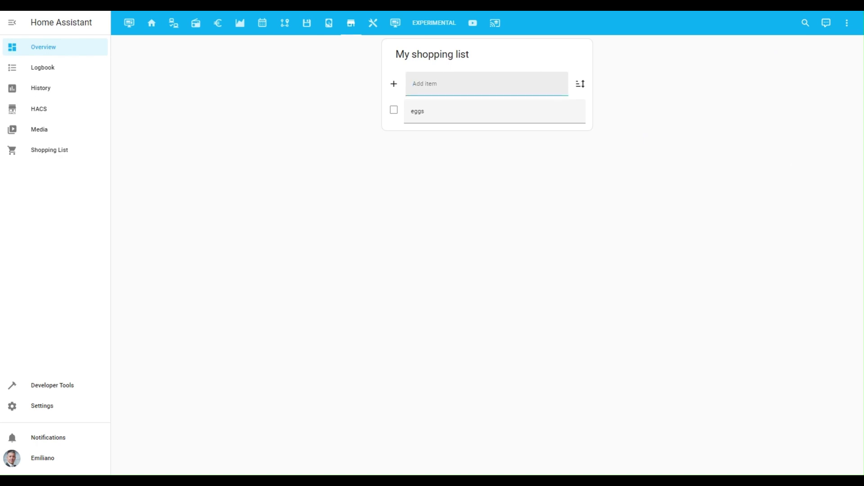
pyautogui.write('water')
pyautogui.press('Return')
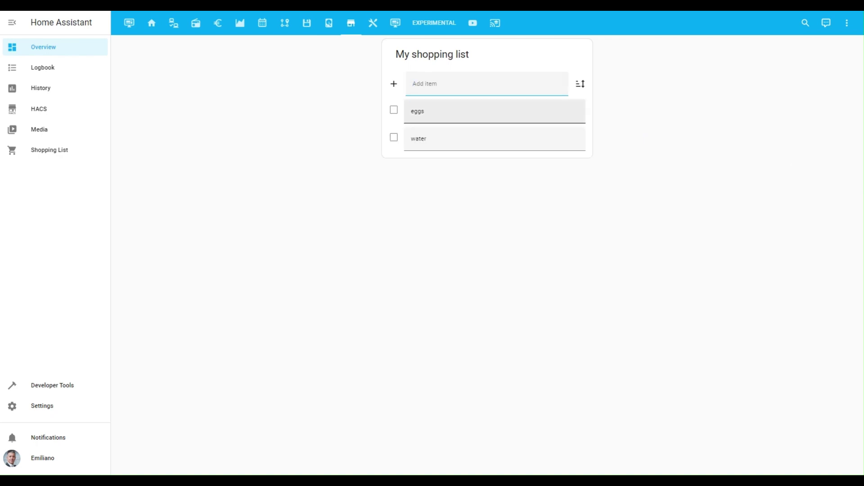
pyautogui.click(580, 84)
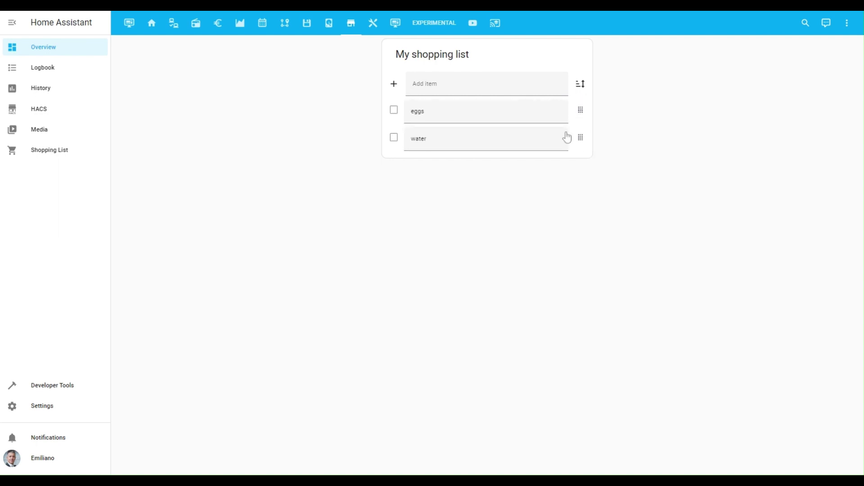
pyautogui.click(582, 86)
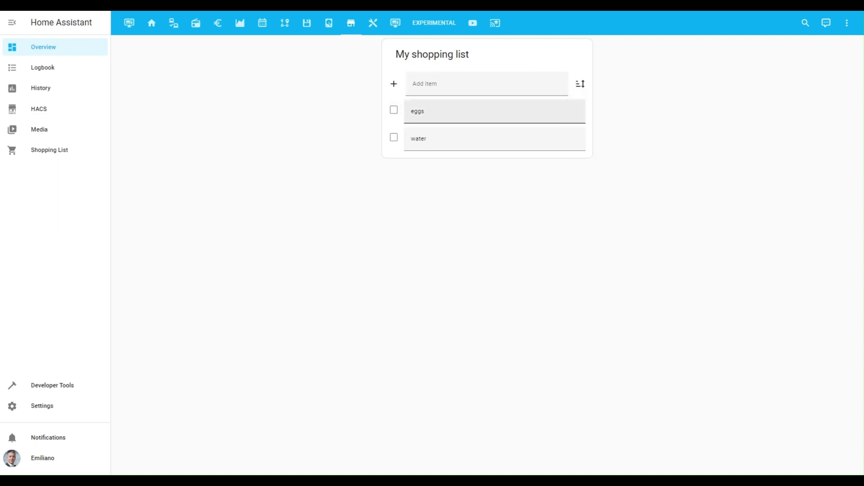
# Step: Check off eggs on the dashboard card and clear the checked items
pyautogui.click(396, 113)
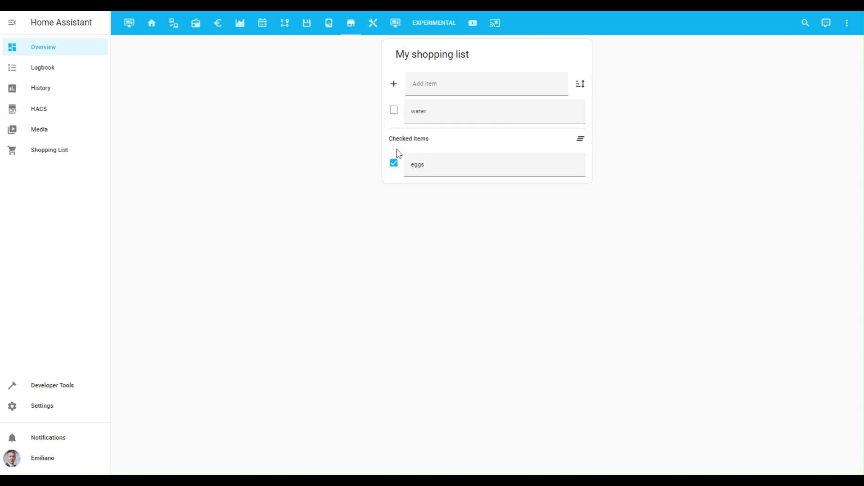
pyautogui.click(581, 141)
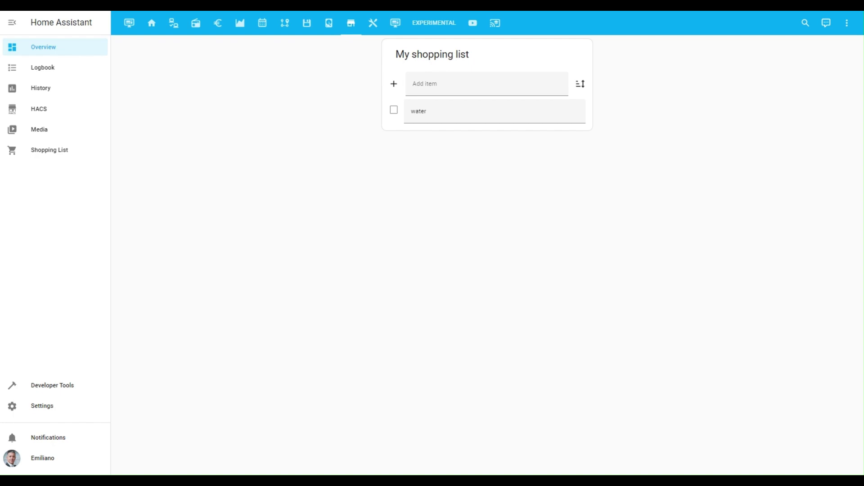
# Step: Search the automations for "shopping" and open "Shopping list - Ask to open it at the store"
pyautogui.click(41, 409)
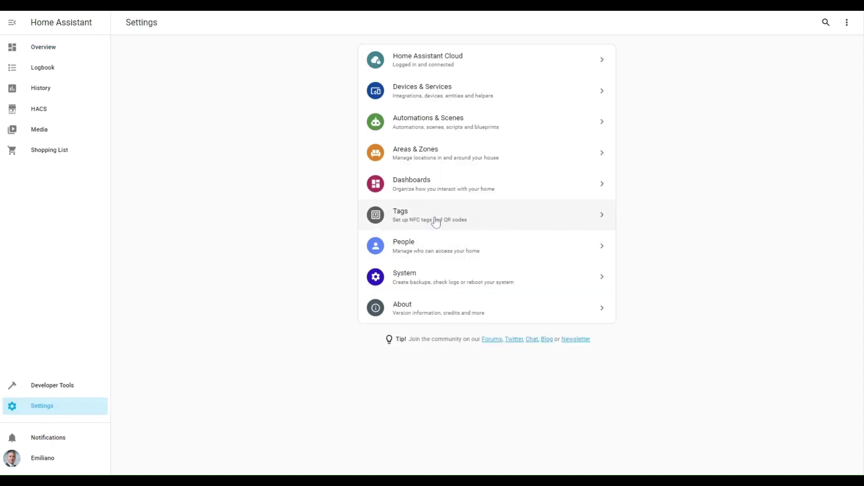
pyautogui.click(422, 123)
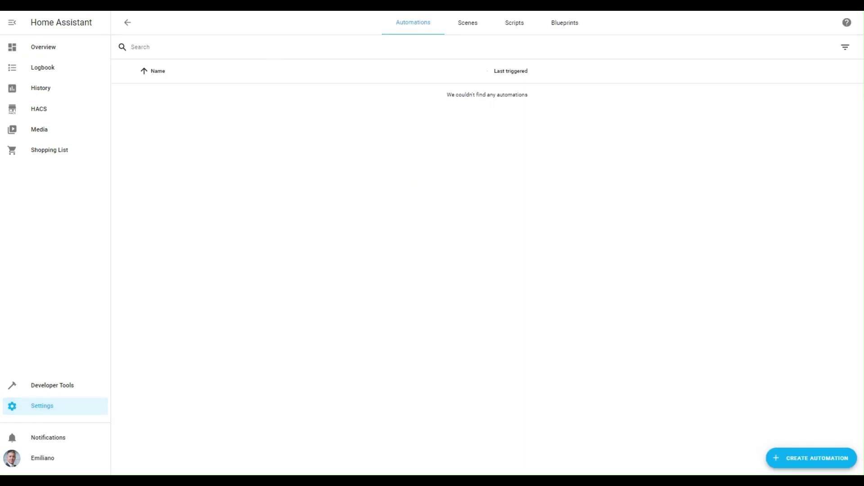
pyautogui.click(139, 47)
pyautogui.write('s')
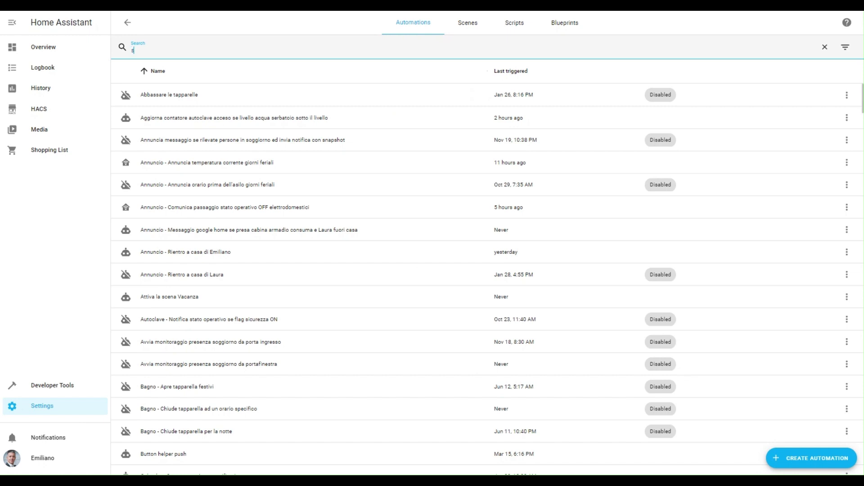
pyautogui.write('hopping l')
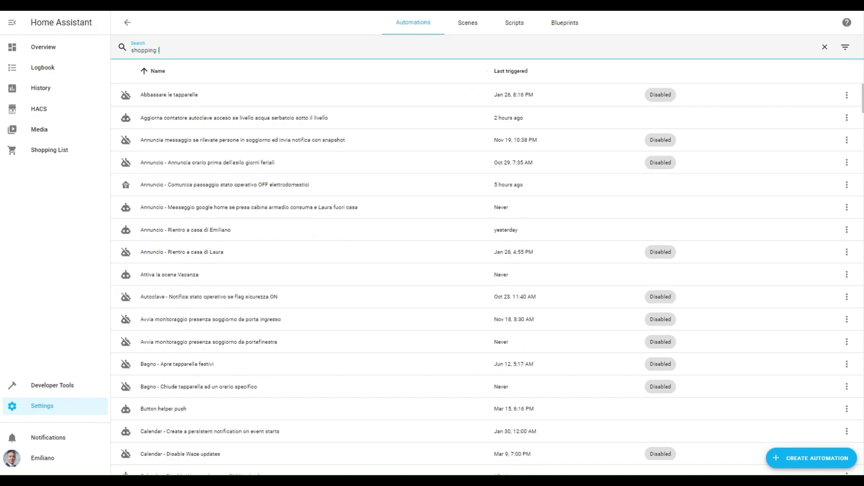
pyautogui.click(201, 97)
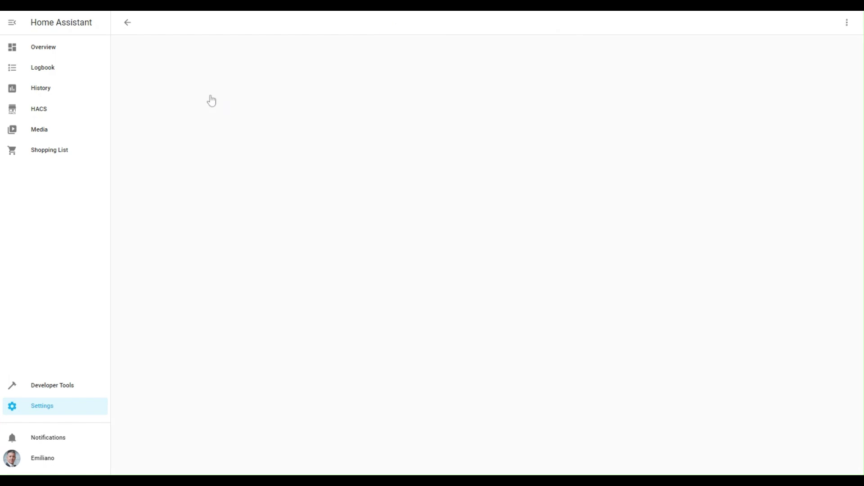
# Step: Show the automation as YAML and examine its trigger block and its notification action with the YES and NO options
pyautogui.click(847, 25)
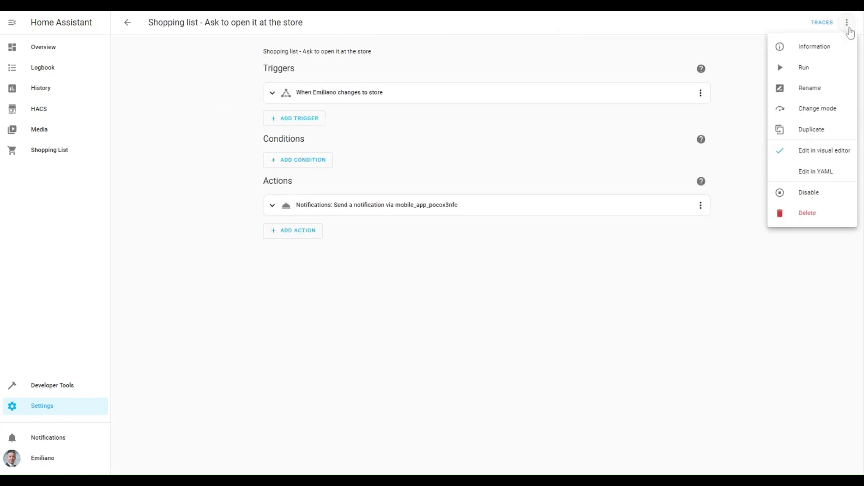
pyautogui.click(840, 174)
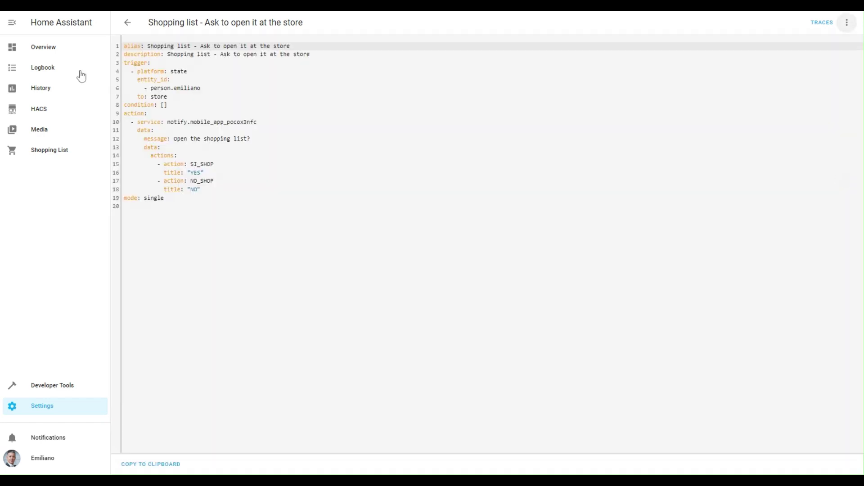
pyautogui.moveTo(124, 62); pyautogui.dragTo(167, 96)
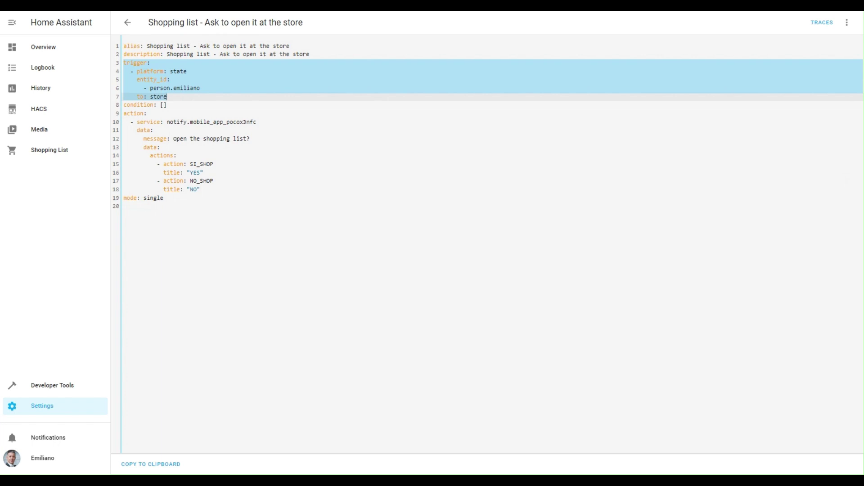
pyautogui.click(189, 122)
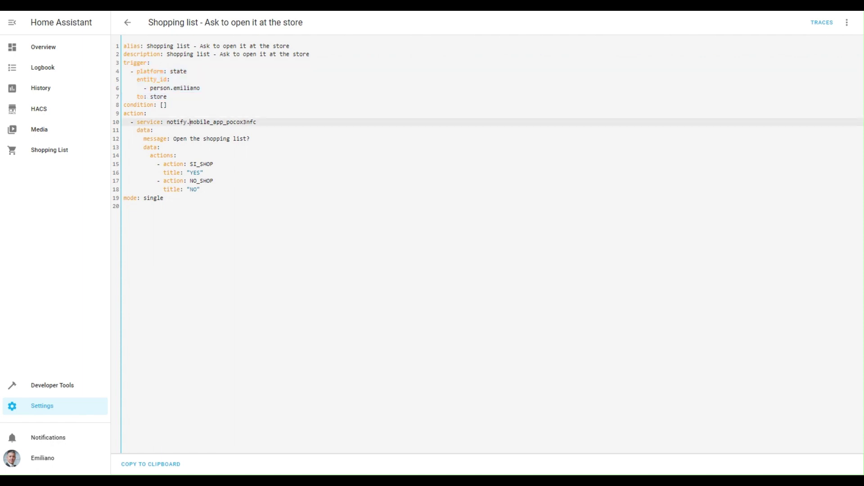
pyautogui.moveTo(124, 113); pyautogui.dragTo(200, 190)
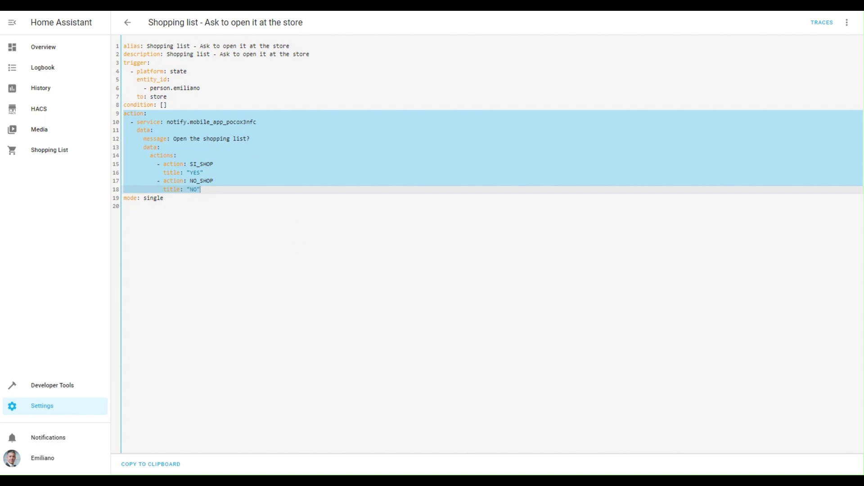
pyautogui.click(276, 320)
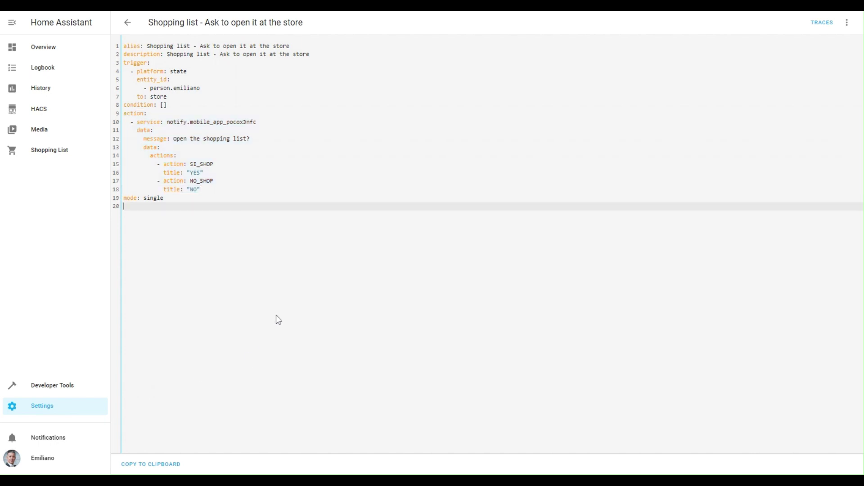
pyautogui.hotkey('ctrl', 'Home')
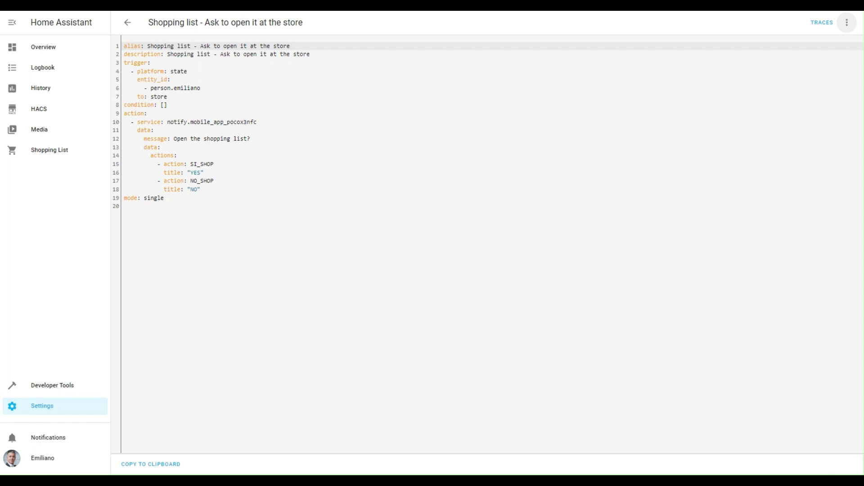
# Step: Return to the automations list and open "Shopping list - Opening it on YES" as YAML
pyautogui.click(130, 23)
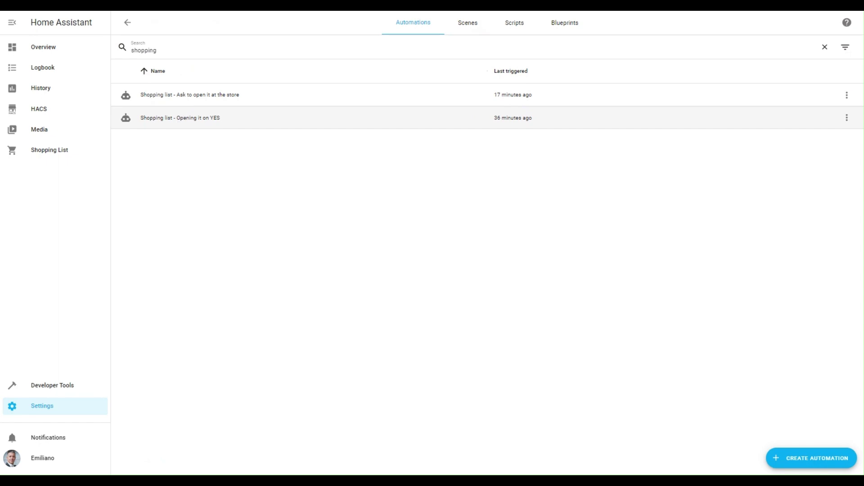
pyautogui.click(182, 120)
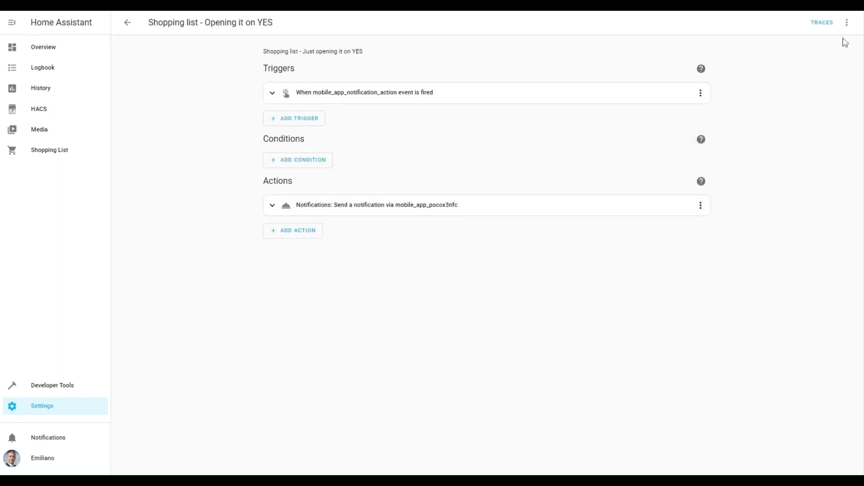
pyautogui.click(846, 23)
pyautogui.click(841, 174)
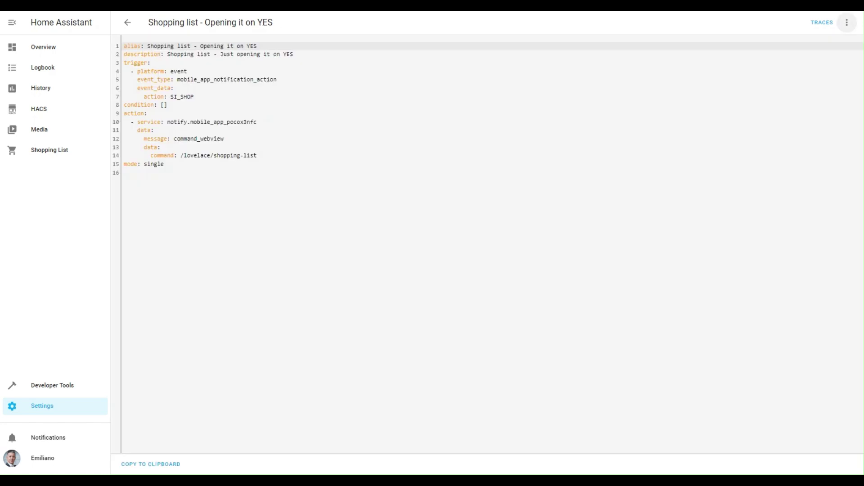
# Step: Examine the automation's event trigger with its SI_SHOP action, and the action block that sends command_webview for /lovelace/shopping-list
pyautogui.moveTo(124, 63); pyautogui.dragTo(193, 96)
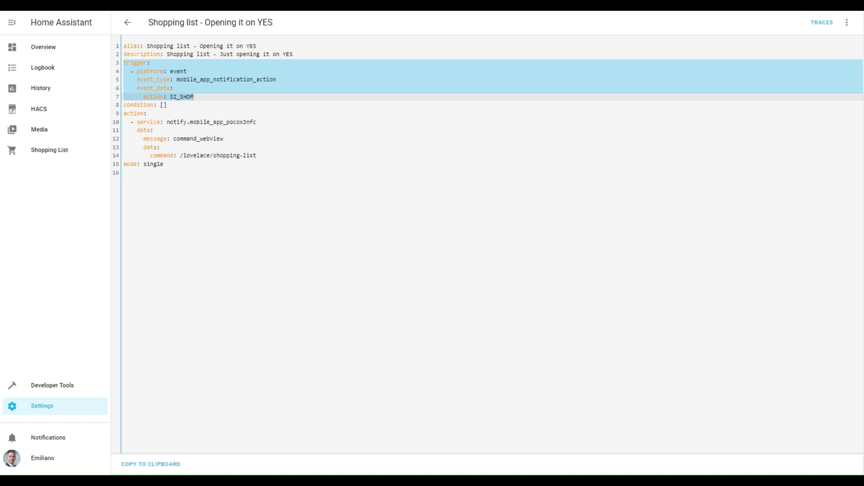
pyautogui.click(194, 97)
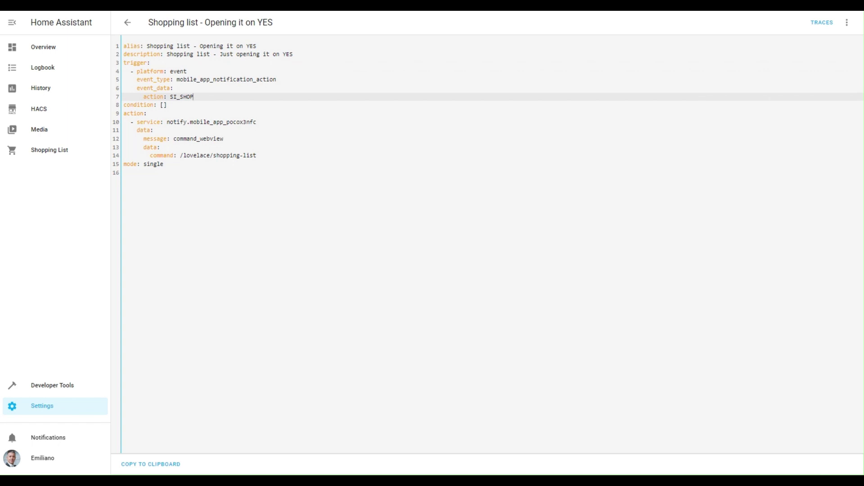
pyautogui.doubleClick(182, 96)
pyautogui.moveTo(123, 114); pyautogui.dragTo(257, 155)
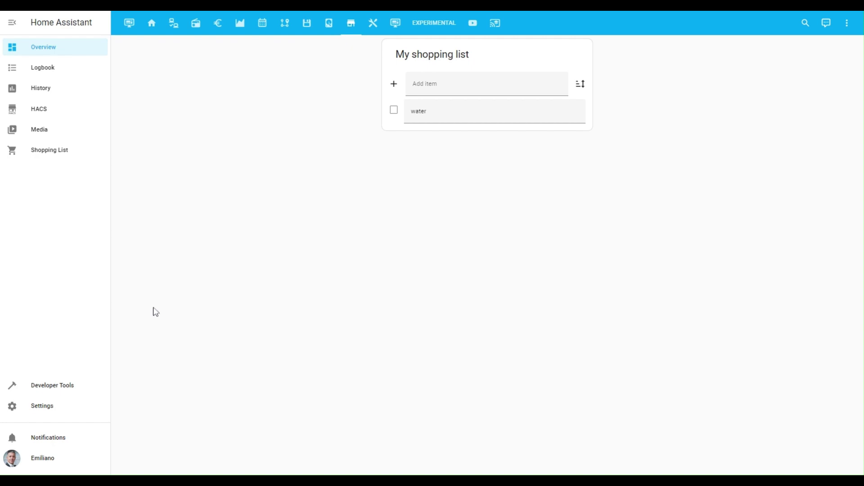
# Step: Set the person entity's state to store in the developer tools
pyautogui.click(69, 389)
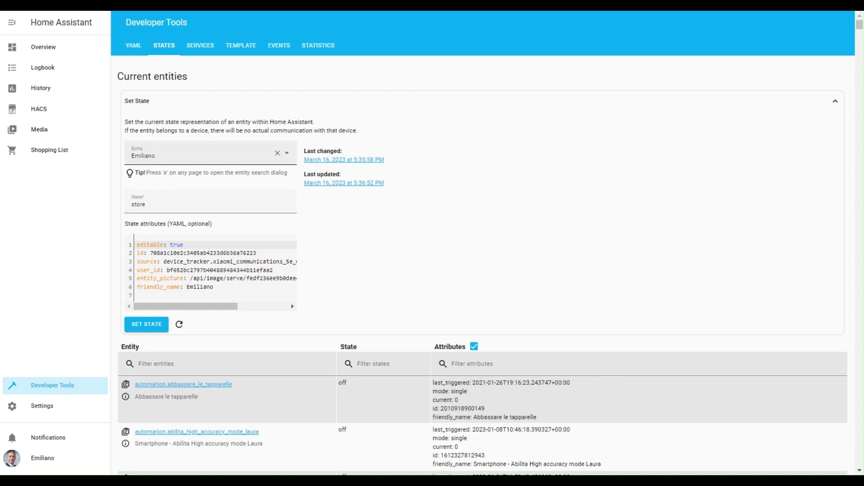
pyautogui.click(149, 326)
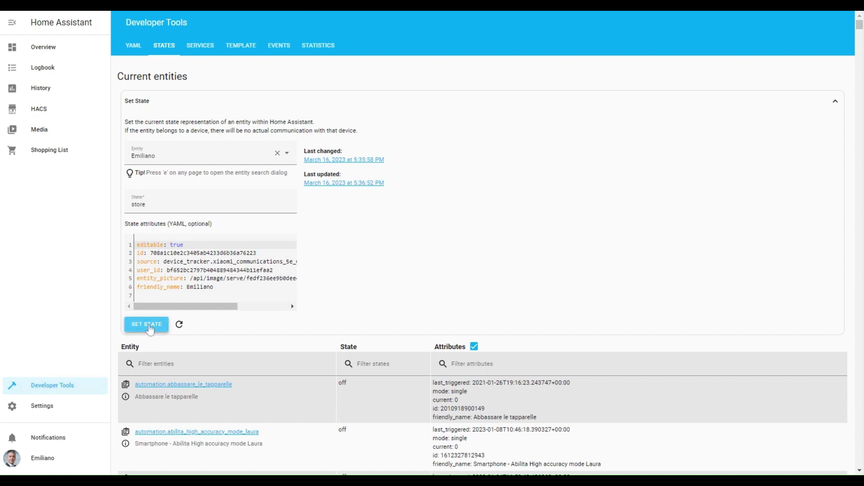